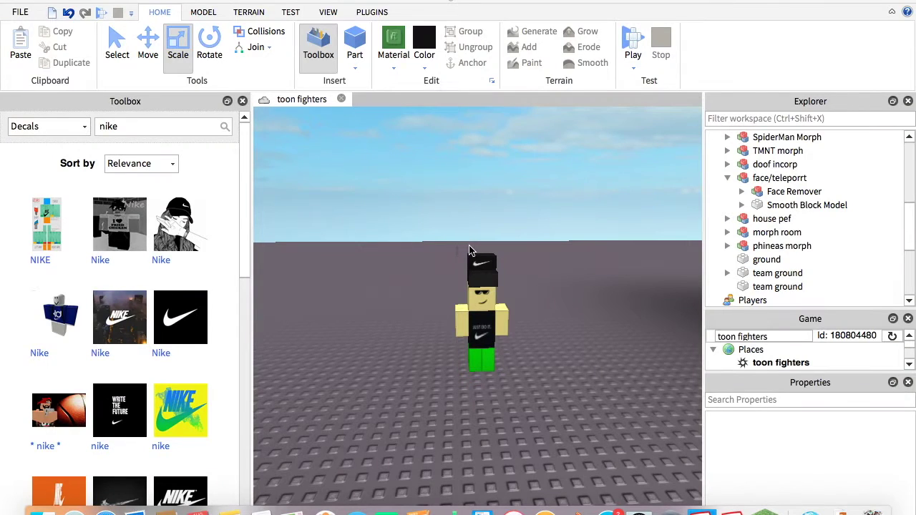
Orbit and zoom around the Nike-outfitted character, then bring up the Toolbox category list (currently Decals)
key("w")
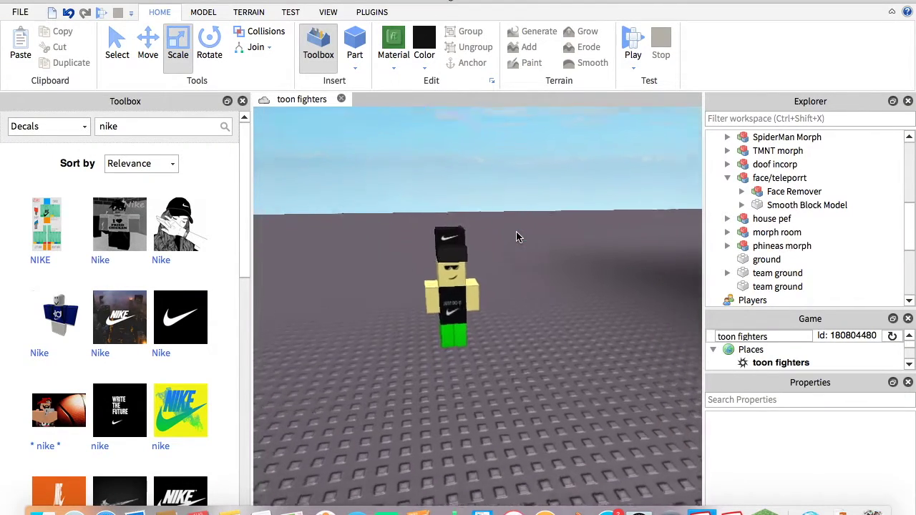
right_click_drag(518, 237, 518, 238)
scroll(518, 238, "down", 3)
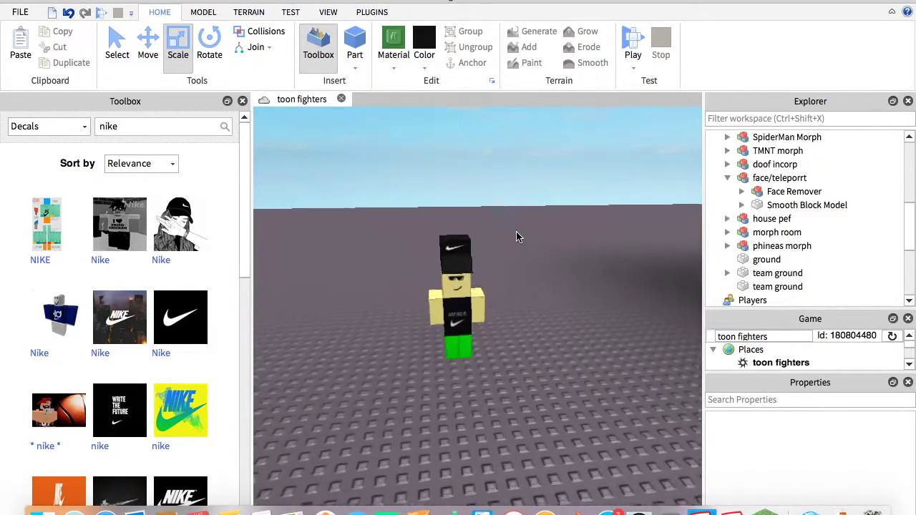
scroll(518, 238, "up", 2)
scroll(518, 237, "down", 2)
scroll(518, 237, "up", 1)
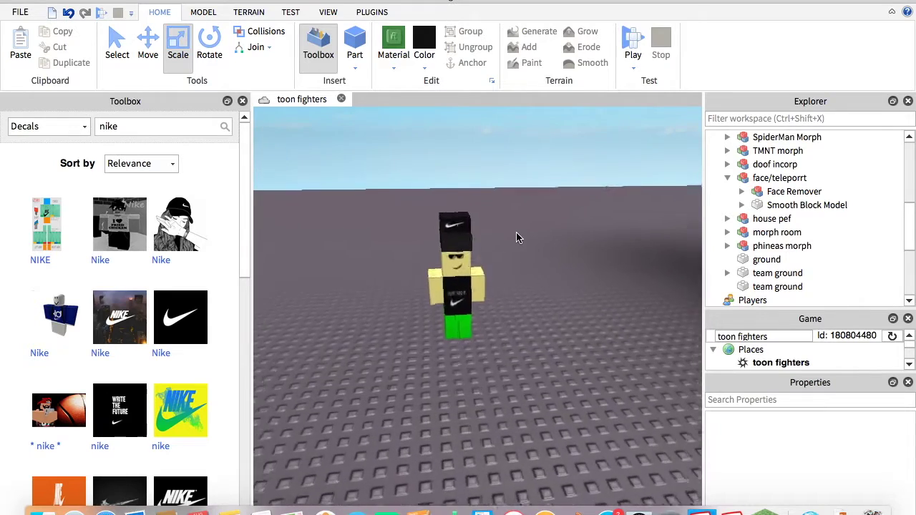
scroll(518, 237, "up", 1)
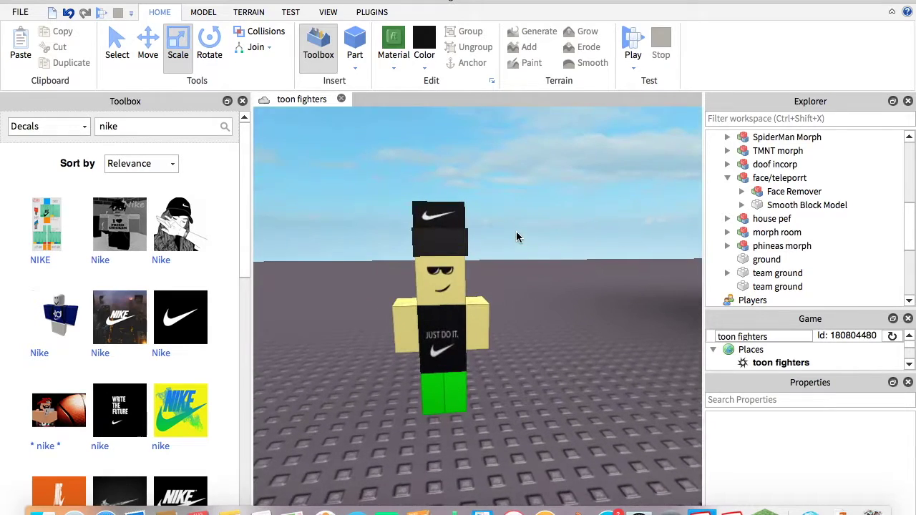
scroll(518, 238, "down", 2)
left_click(54, 131)
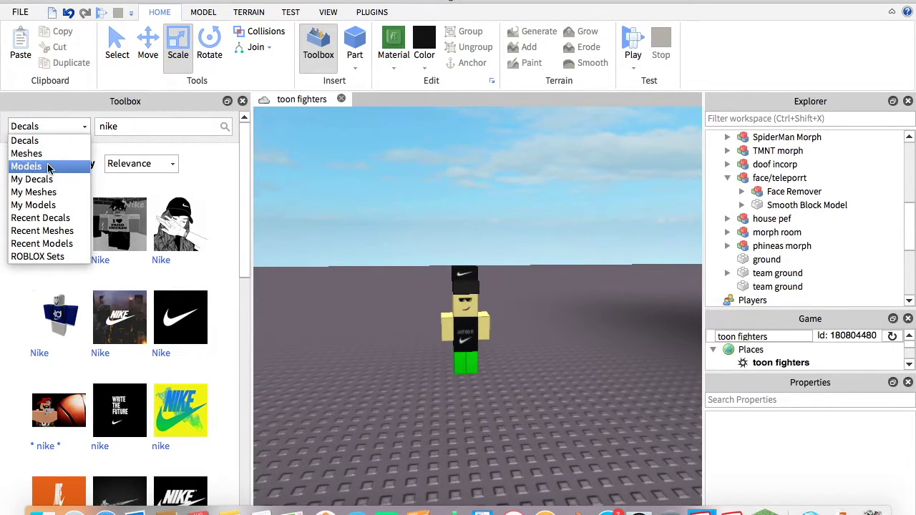
Switch the Toolbox asset category from Decals to Models
left_click(48, 167)
left_click(43, 129)
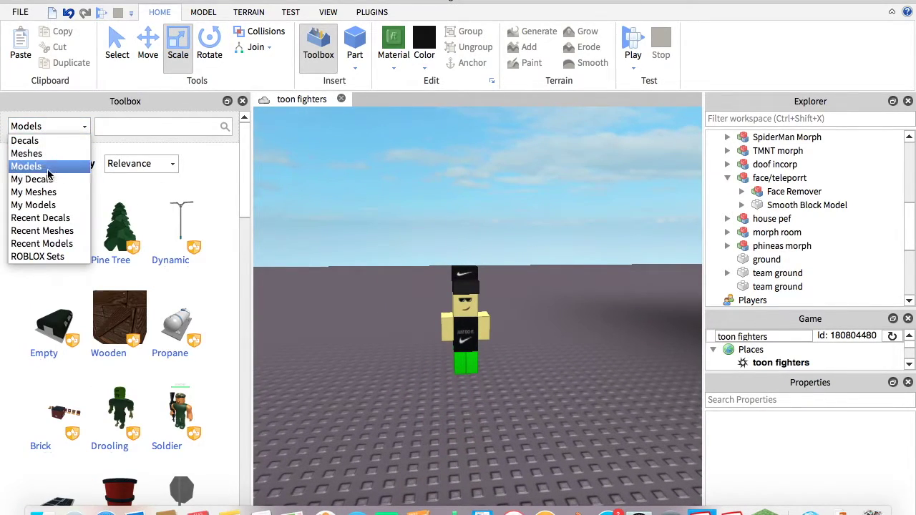
left_click(48, 169)
Orbit and zoom around the Nike character, briefly selecting and deselecting it
scroll(405, 215, "up", 3)
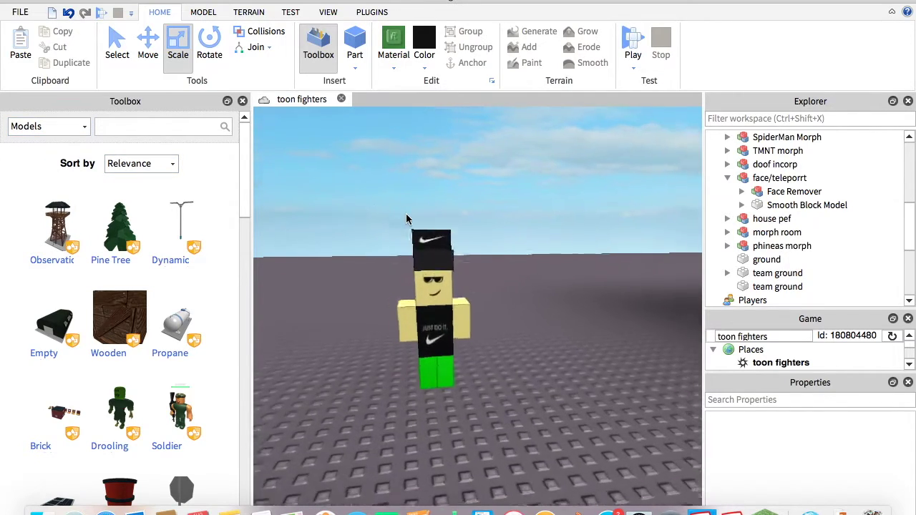
scroll(406, 214, "down", 2)
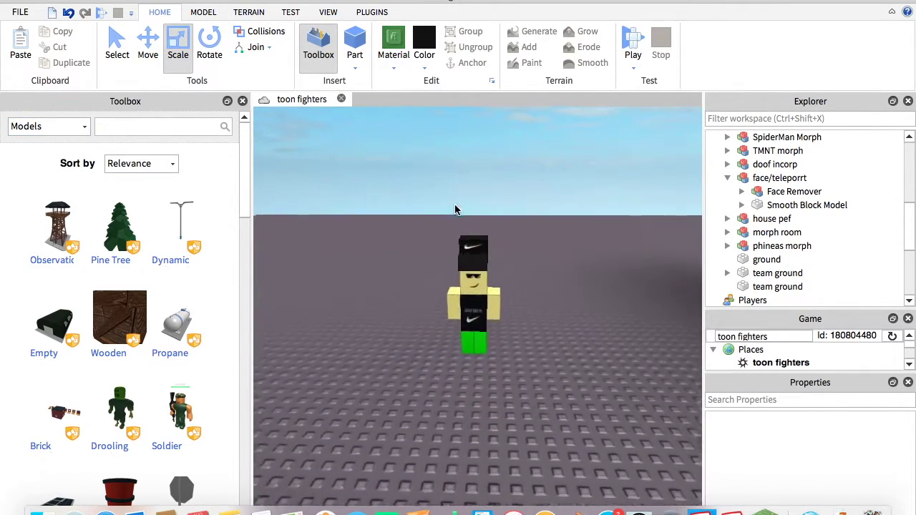
scroll(455, 206, "up", 3)
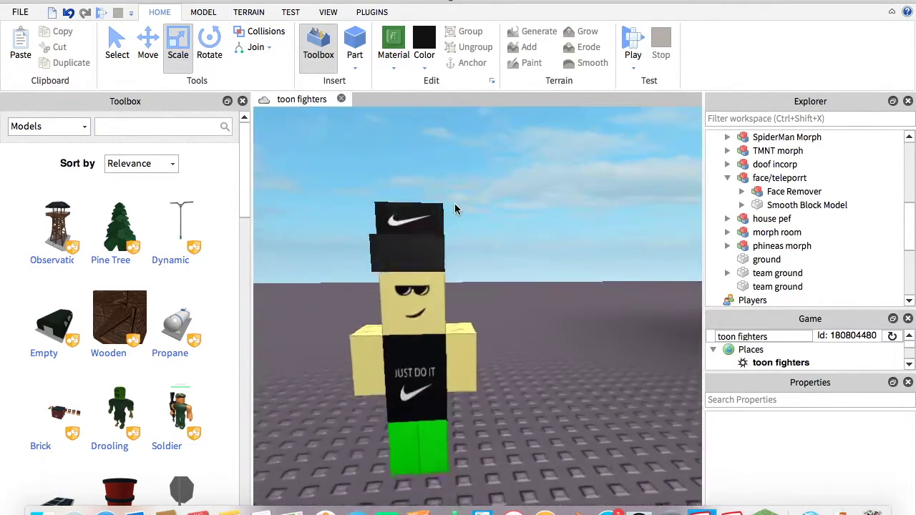
scroll(454, 206, "down", 2)
scroll(454, 206, "up", 3)
right_click_drag(454, 206, 424, 214)
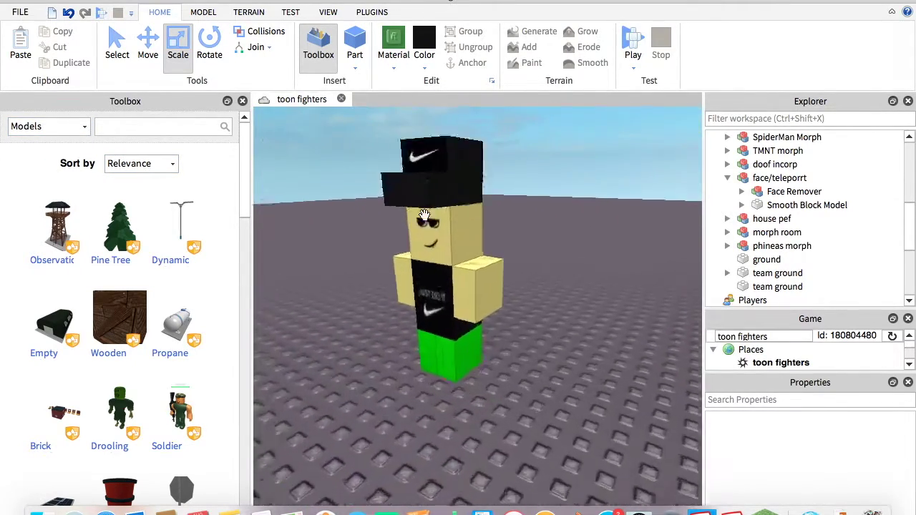
scroll(424, 214, "down", 3)
left_click(427, 227)
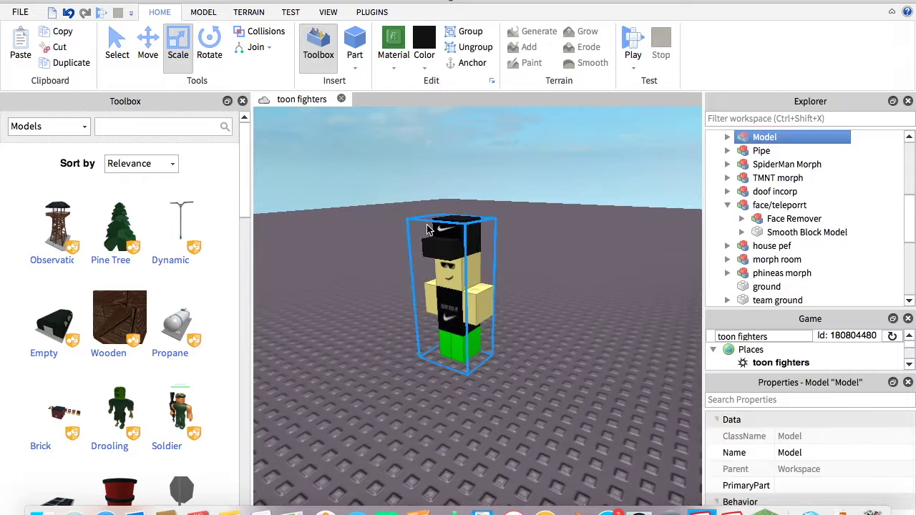
right_click_drag(513, 227, 287, 220)
left_click(556, 275)
scroll(556, 275, "up", 2)
scroll(286, 219, "up", 2)
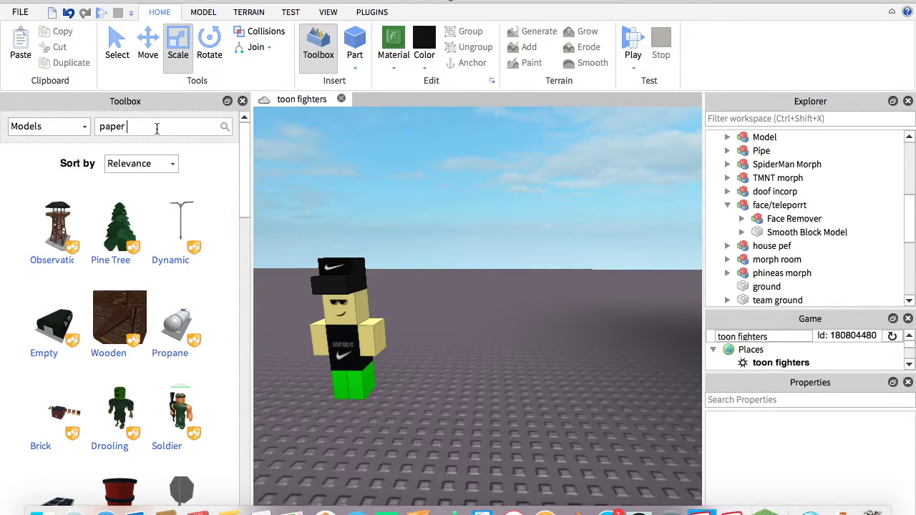
Search Models for 'paper morph' and change the Toolbox category to My Models
left_click(226, 127)
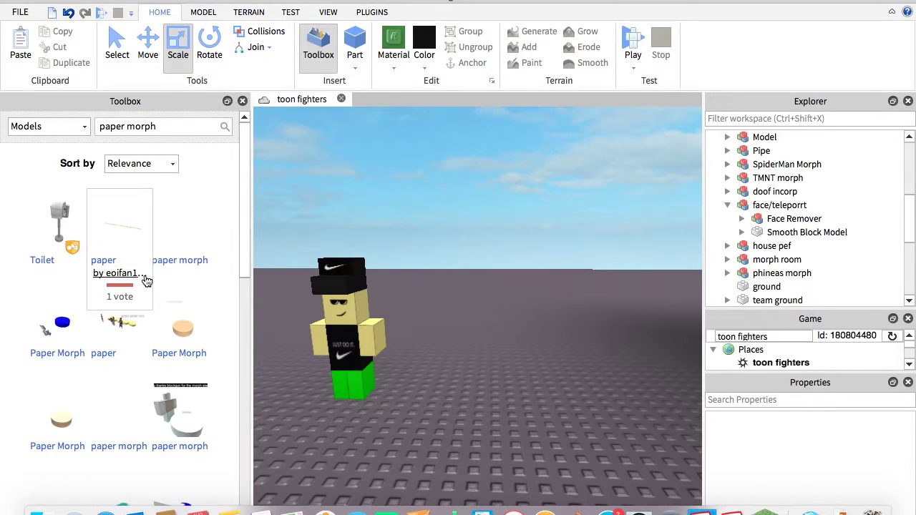
scroll(150, 292, "down", 2)
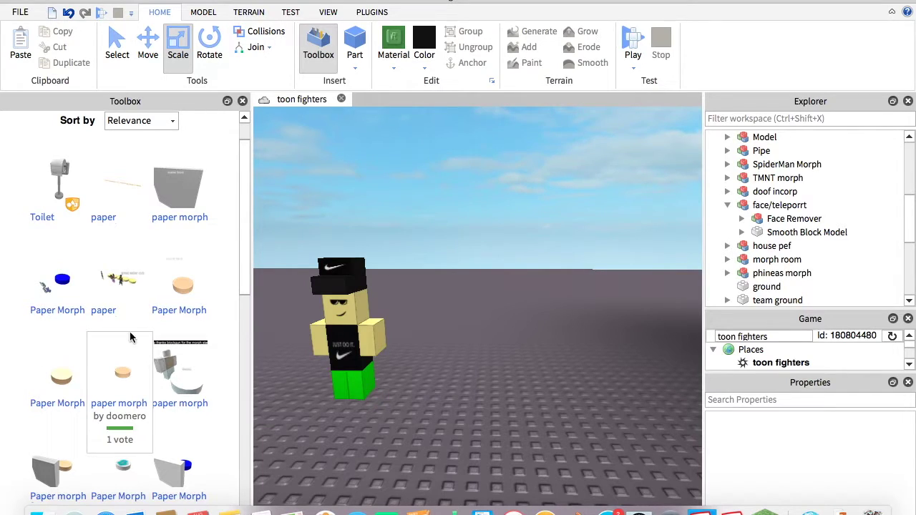
scroll(150, 143, "up", 2)
left_click(64, 126)
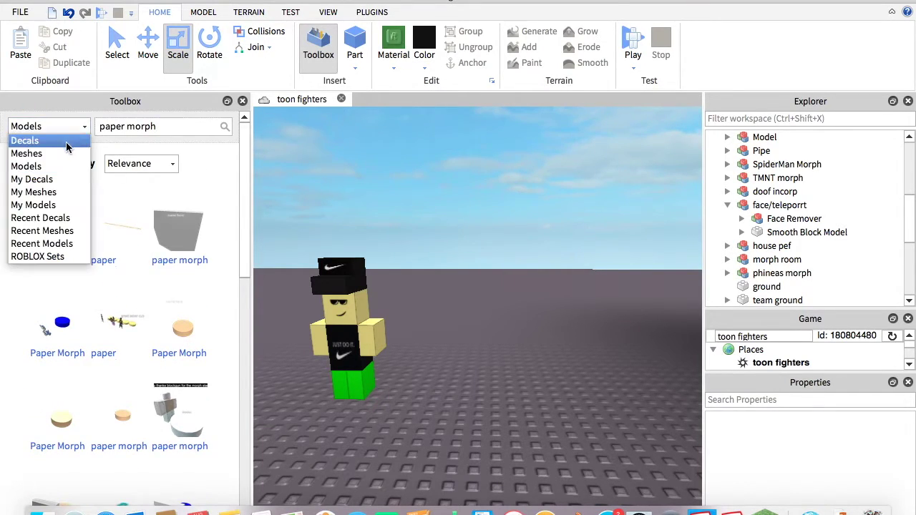
left_click(54, 206)
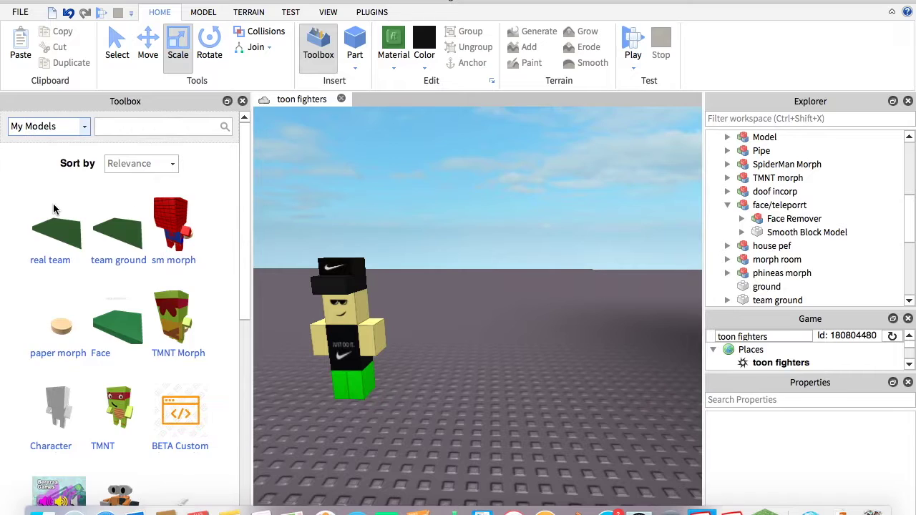
Insert the paper morph pad from My Models and place it to the character's left
left_click(57, 329)
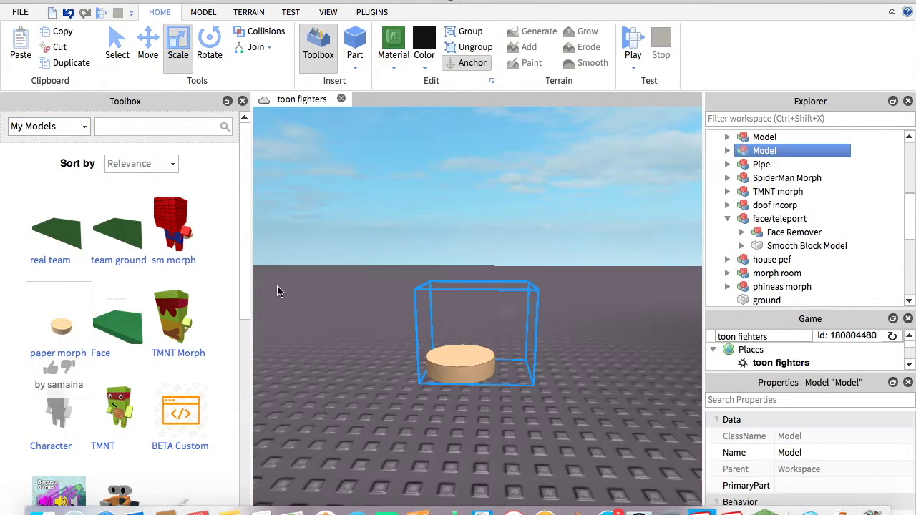
scroll(530, 449, "up", 3)
scroll(529, 449, "down", 5)
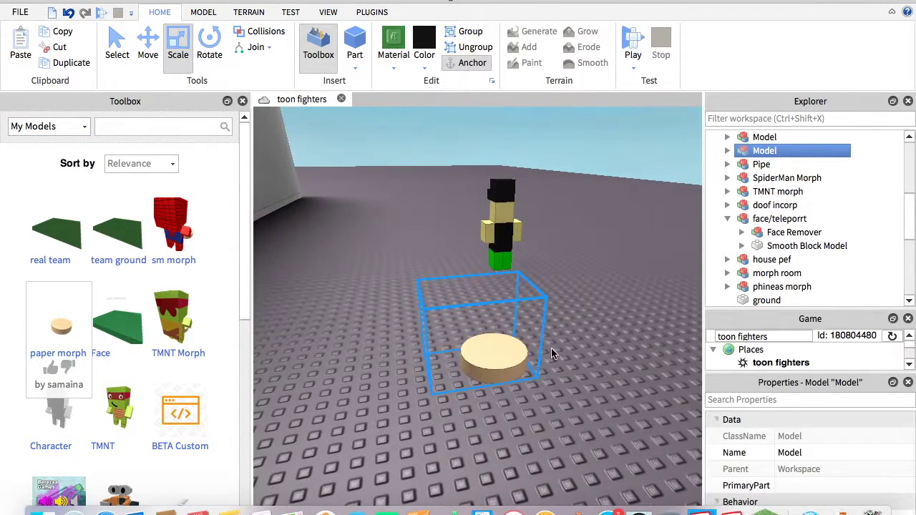
left_click_drag(505, 347, 452, 252)
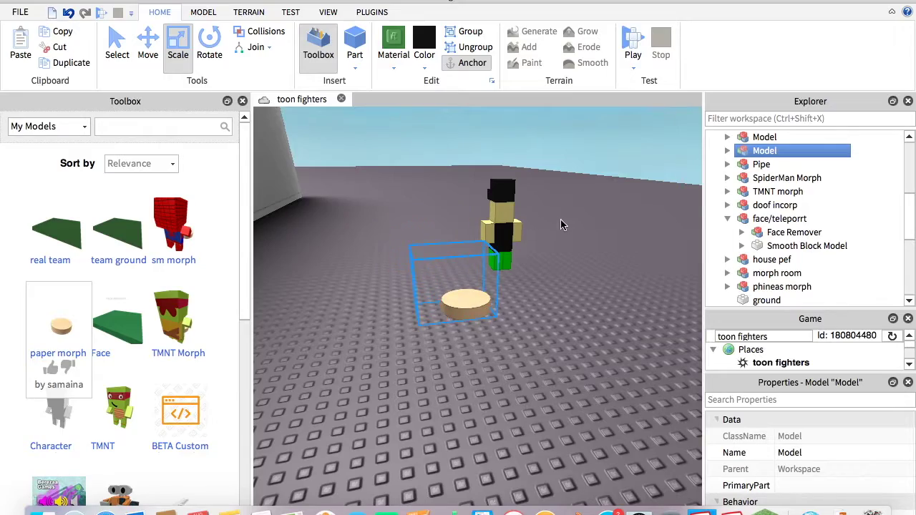
scroll(560, 219, "up", 3)
right_click_drag(559, 219, 560, 219)
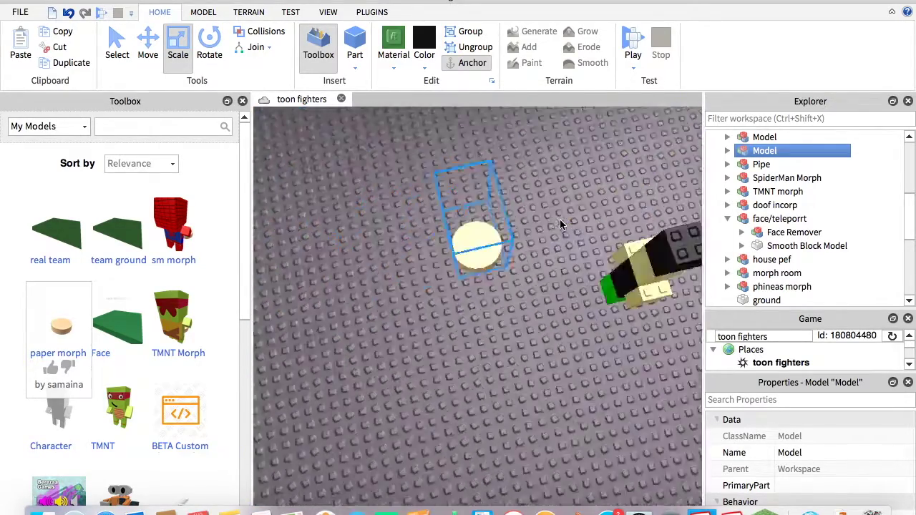
scroll(553, 311, "down", 3)
left_click(555, 328)
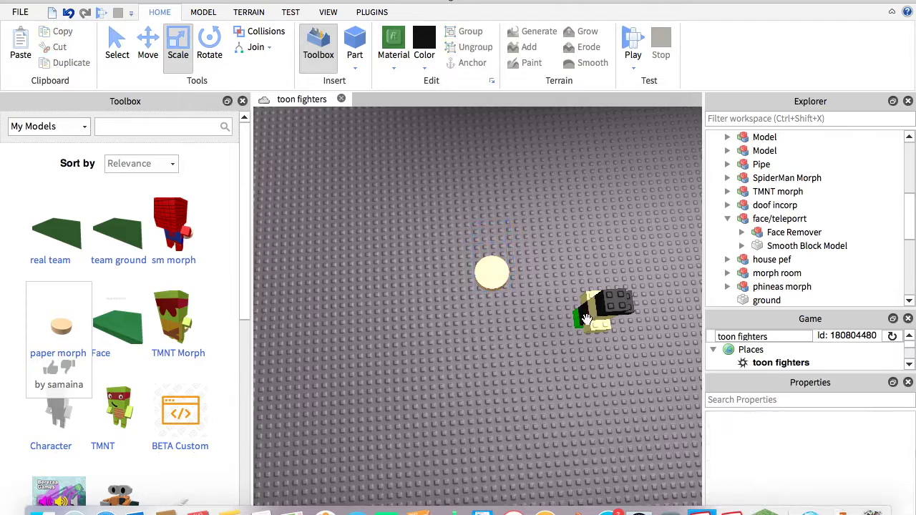
Move the Nike character onto the pad, standing upright and lowered into place
left_click(593, 316)
left_click_drag(593, 316, 479, 245)
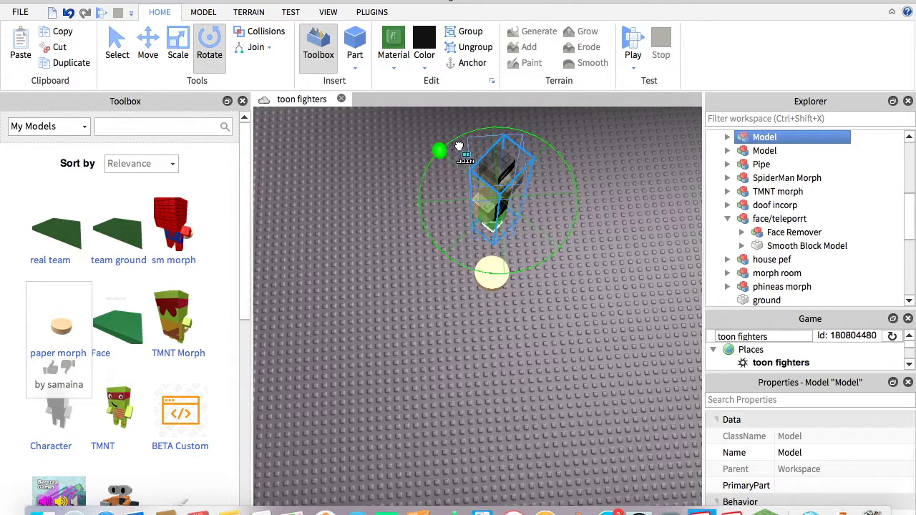
left_click_drag(458, 146, 538, 153)
key("ctrl+2")
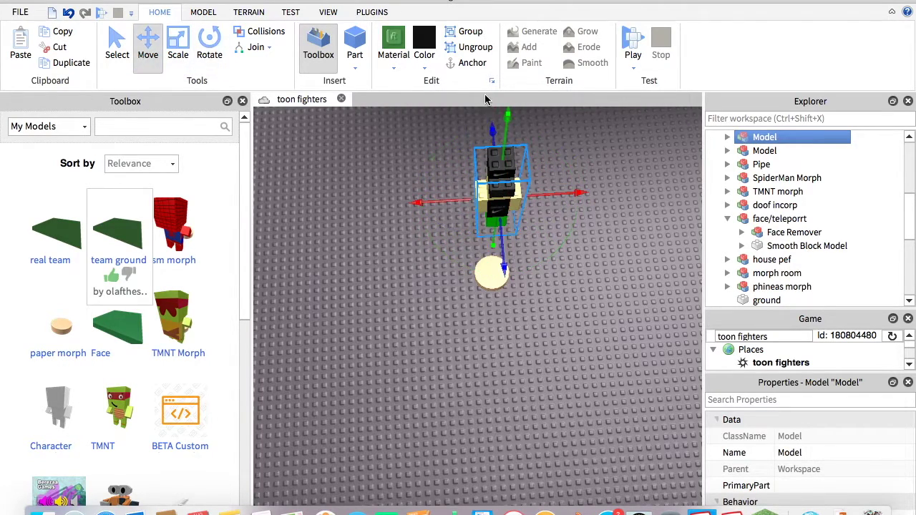
left_click_drag(505, 120, 502, 180)
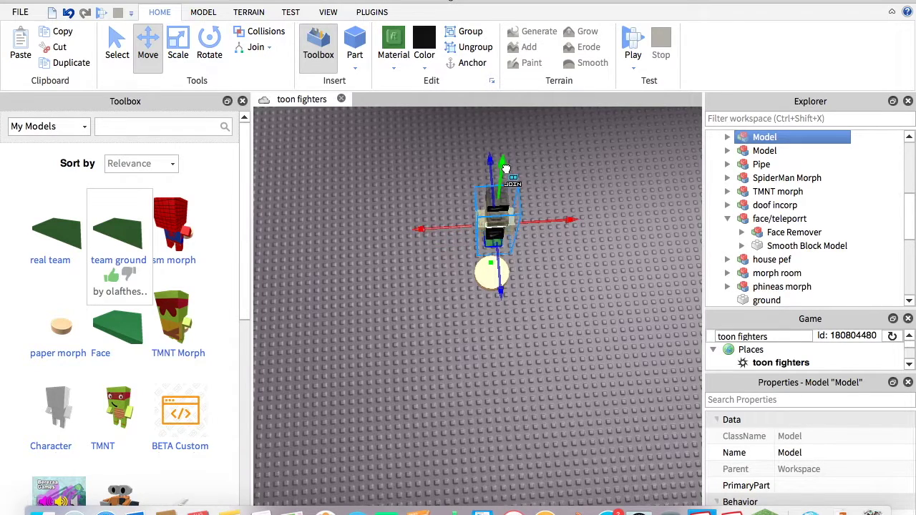
left_click_drag(504, 266, 503, 256)
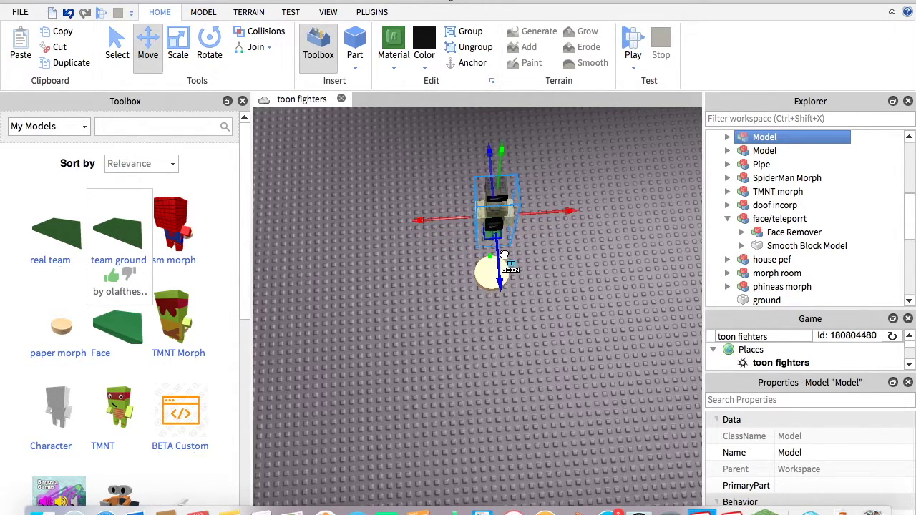
left_click(529, 261)
Bring the camera to ground level facing the character and select the pad model
scroll(529, 256, "up", 5)
right_click_drag(529, 257, 529, 257)
scroll(530, 258, "down", 3)
scroll(530, 259, "down", 2)
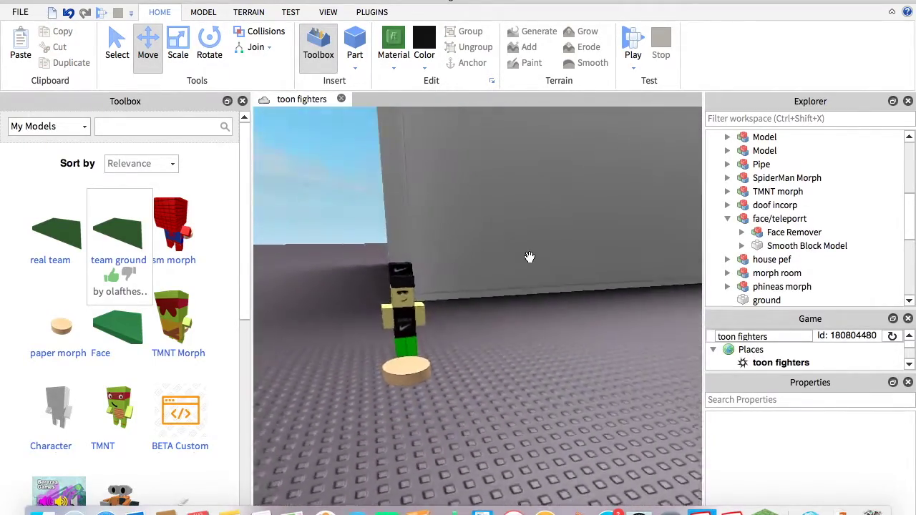
scroll(529, 260, "up", 6)
scroll(530, 262, "down", 3)
left_click(405, 344)
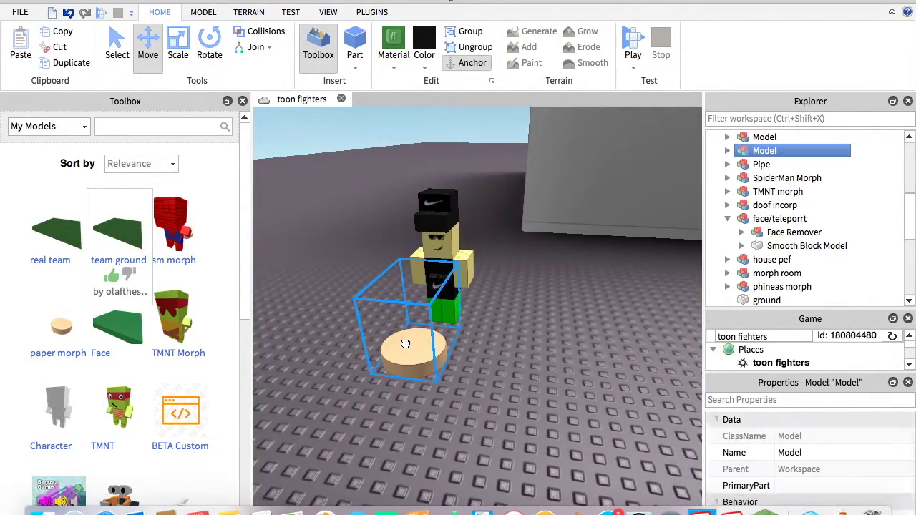
Expand the pad's Model > Morph in Explorer and select its Chest
left_click(447, 213)
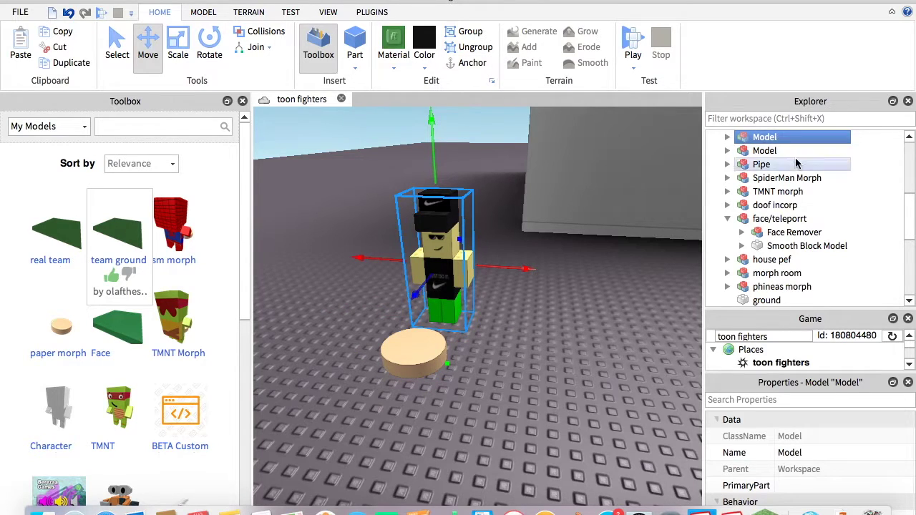
left_click(418, 358)
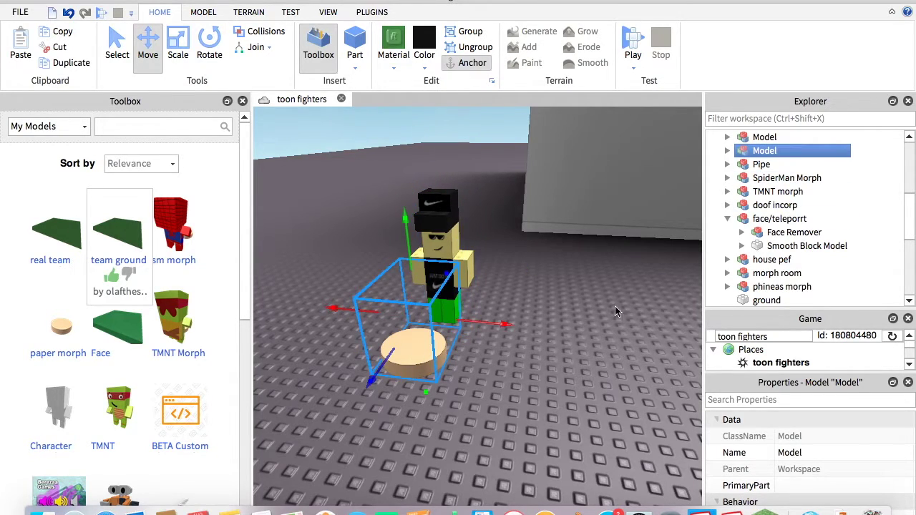
left_click(727, 151)
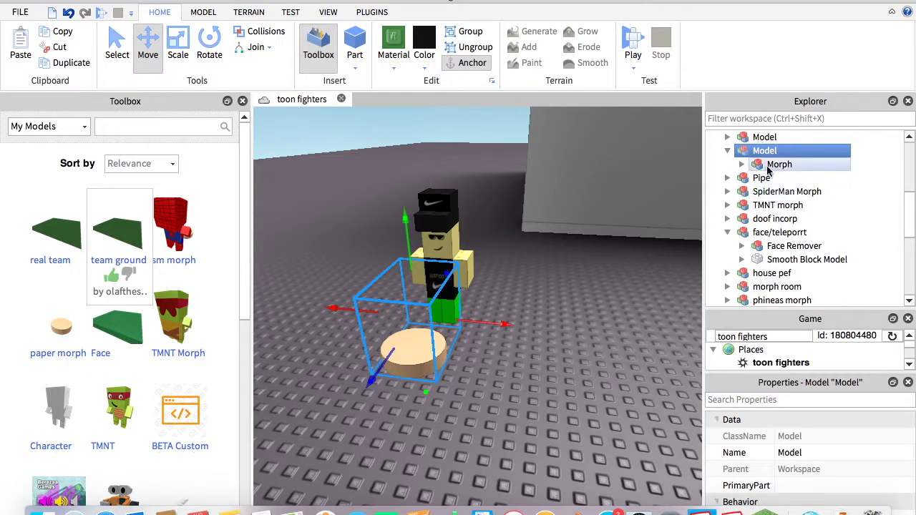
left_click(742, 165)
left_click(792, 178)
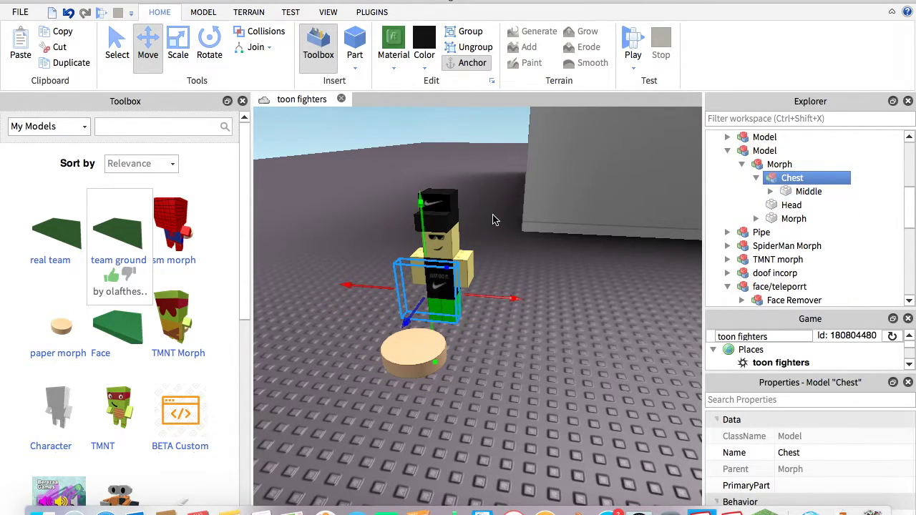
Ungroup the Nike character and drag its 8 parts into Morph > Chest
left_click(448, 223)
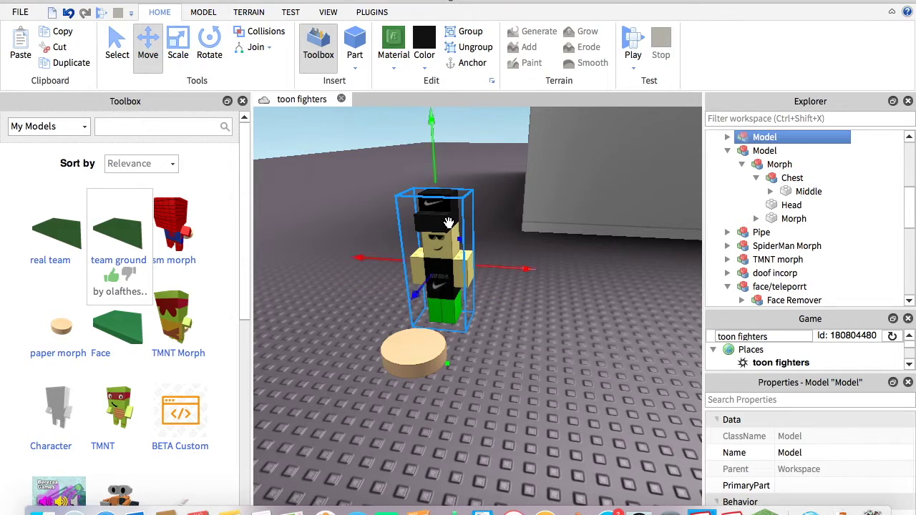
left_click(472, 48)
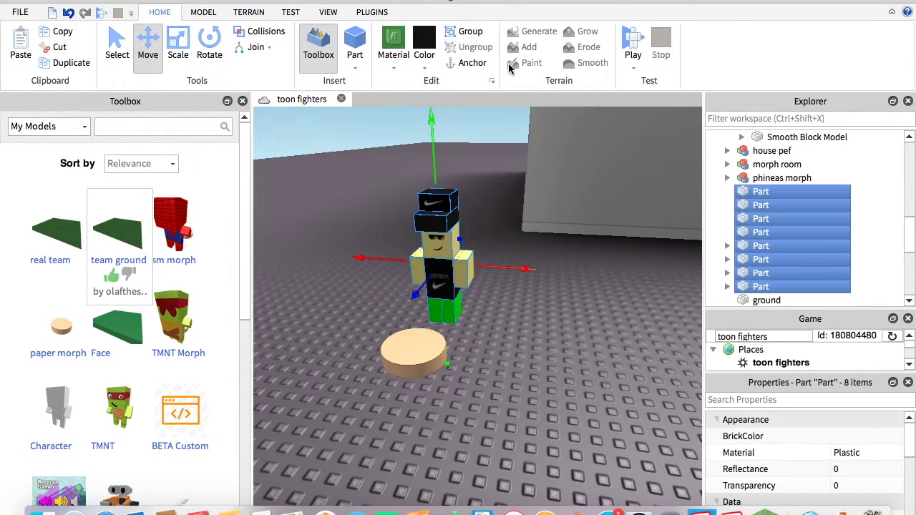
left_click_drag(762, 197, 801, 209)
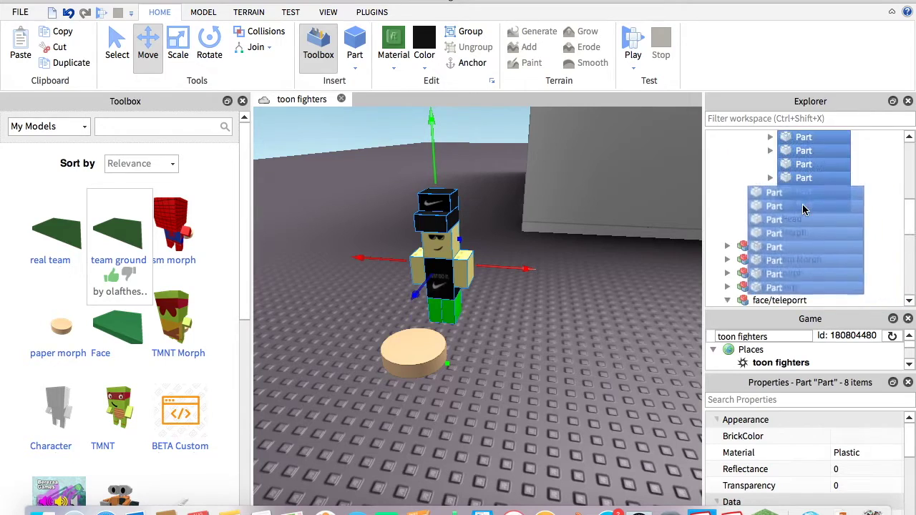
left_click(655, 330)
Collapse the pad Model's hierarchy in Explorer and orbit the view toward the wall
scroll(791, 227, "up", 3)
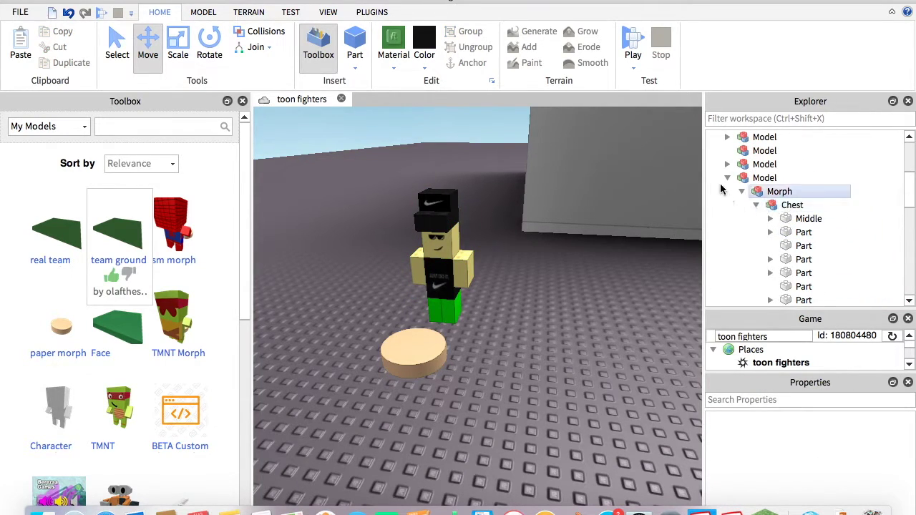
left_click(727, 178)
scroll(588, 313, "up", 5)
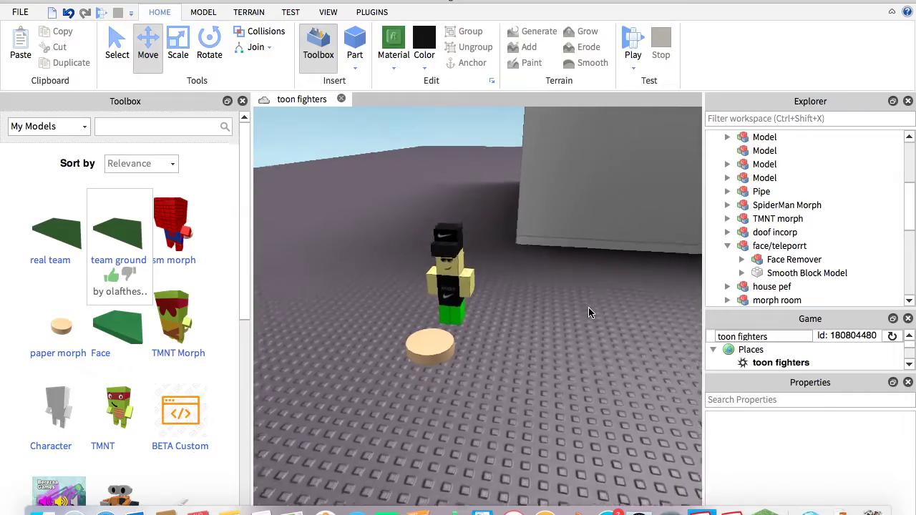
scroll(516, 262, "down", 5)
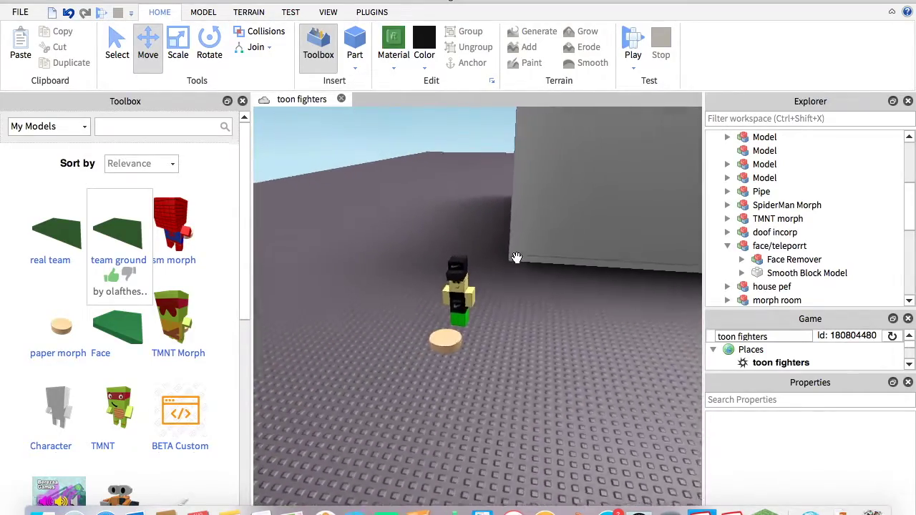
scroll(516, 262, "up", 5)
right_click_drag(516, 262, 516, 258)
scroll(516, 261, "down", 5)
scroll(516, 262, "up", 5)
scroll(517, 259, "up", 5)
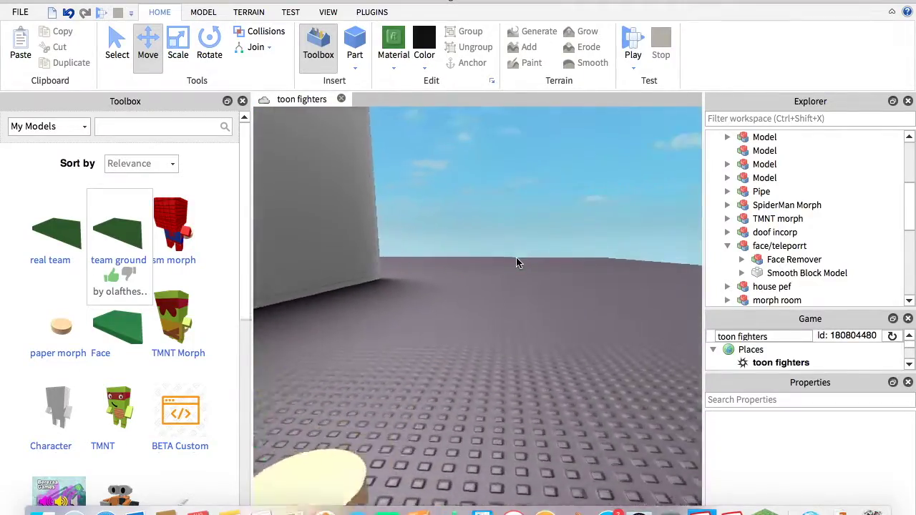
scroll(517, 262, "down", 5)
scroll(517, 262, "up", 4)
scroll(520, 260, "down", 5)
scroll(519, 260, "up", 5)
Click the character to confirm it selects together with the disc, then right-click the Model
right_click_drag(519, 259, 501, 286)
left_click(487, 315)
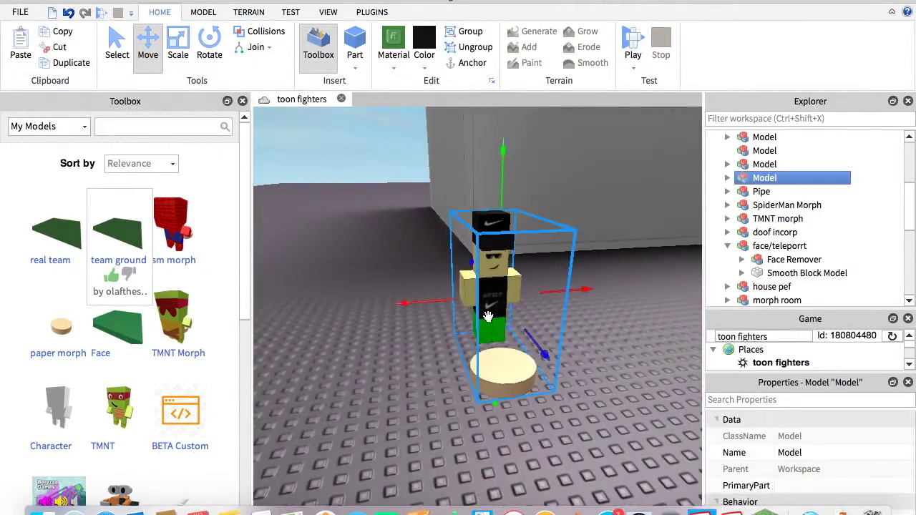
scroll(487, 315, "down", 3)
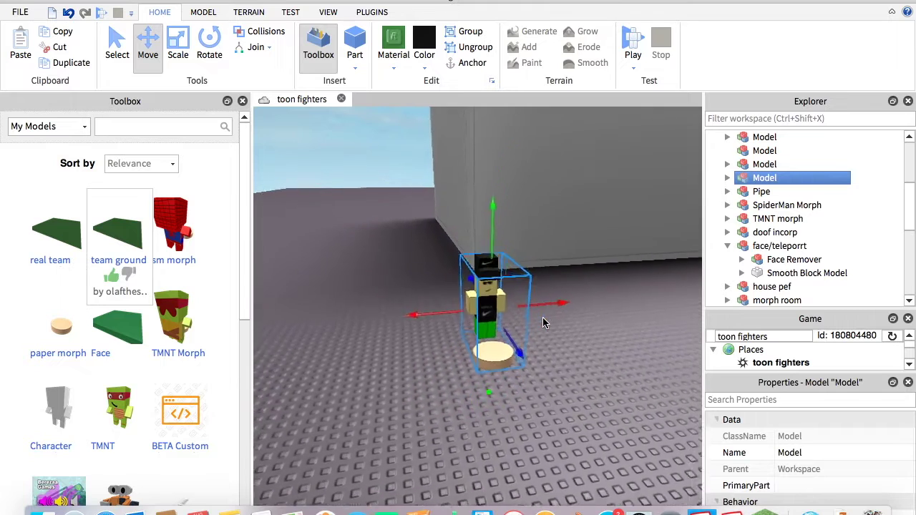
scroll(501, 286, "up", 5)
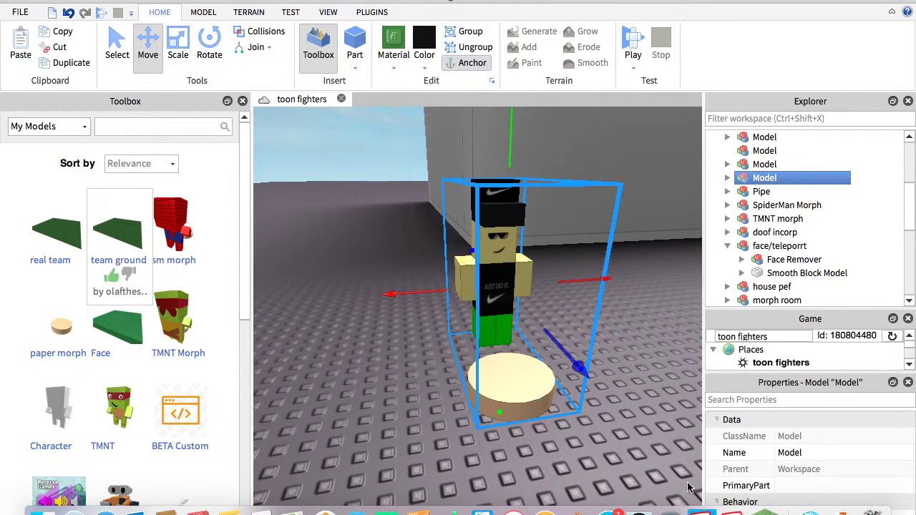
left_click(618, 442)
scroll(618, 441, "down", 3)
scroll(540, 347, "up", 6)
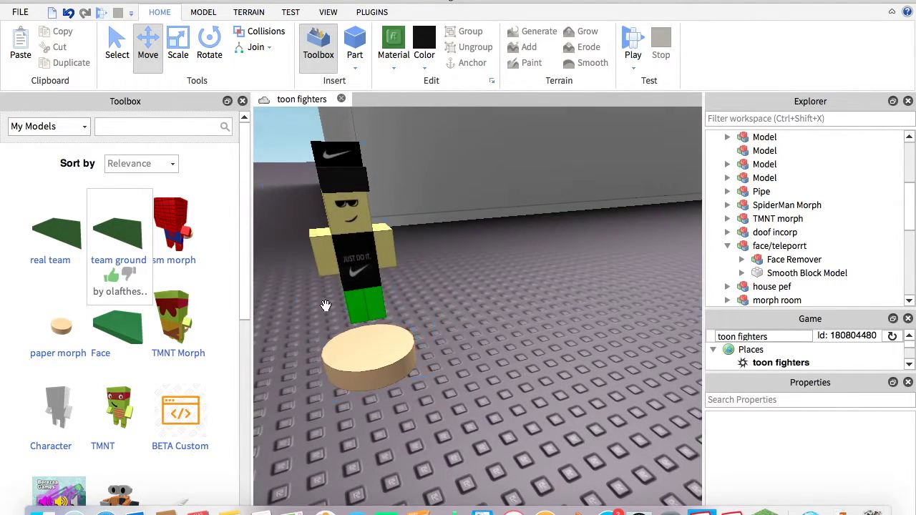
left_click(325, 305)
right_click(779, 186)
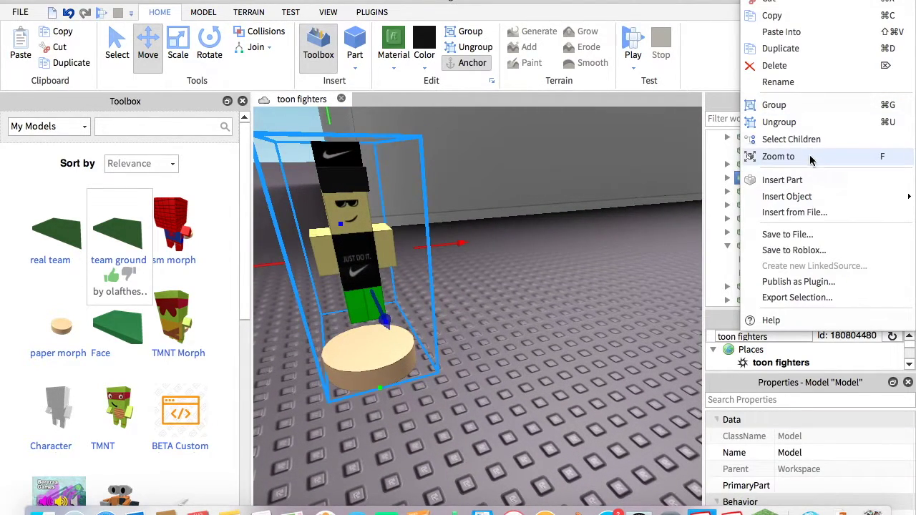
Rename the morph model to 'nike morph'
left_click(802, 83)
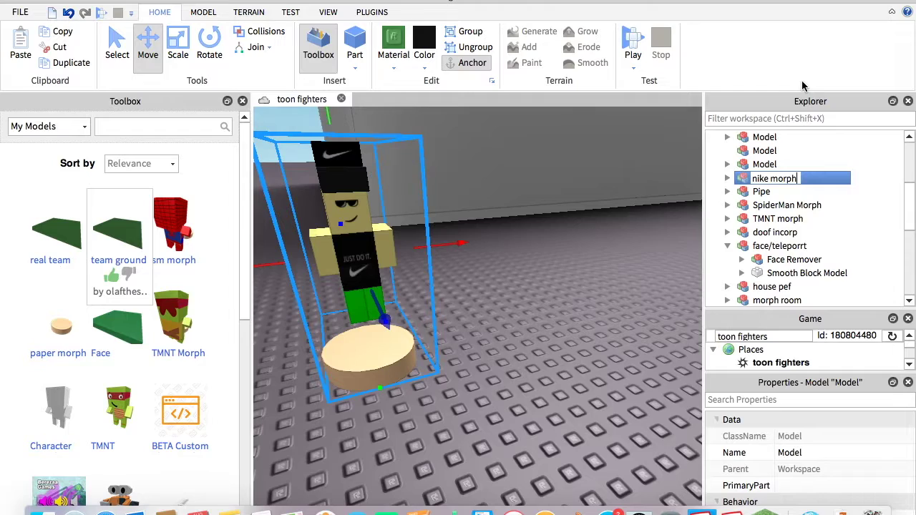
left_click(638, 325)
scroll(637, 326, "down", 3)
right_click_drag(638, 325, 597, 98)
Place a Neutral spawn from ROBLOX Sets > Game Stuff in front of the pad and start play-testing
left_click(71, 126)
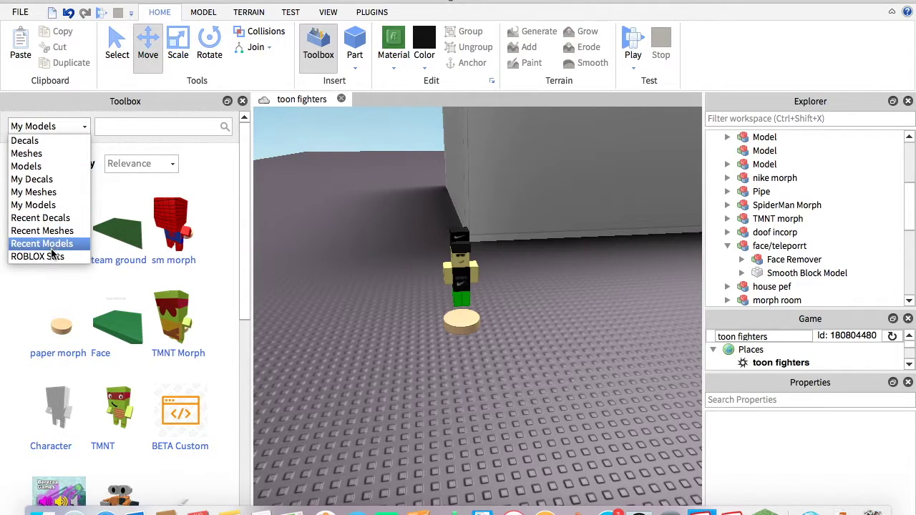
left_click(43, 256)
left_click_drag(198, 305, 432, 320)
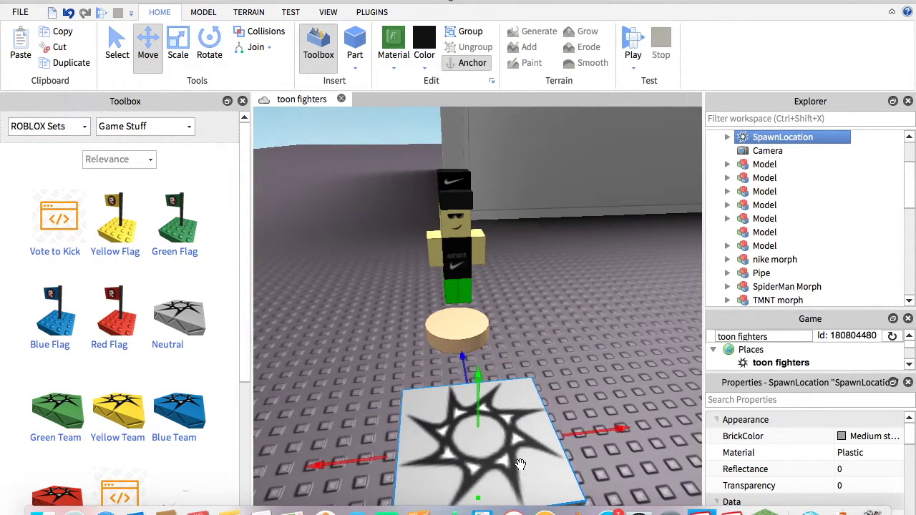
left_click(532, 285)
left_click(633, 50)
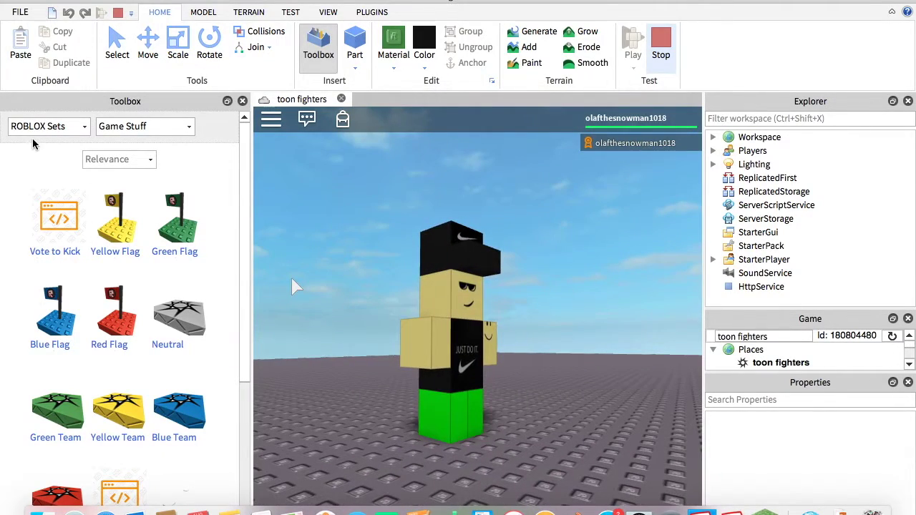
Orbit around the morphed avatar to inspect its Nike cap, shirt and green legs
left_click(82, 126)
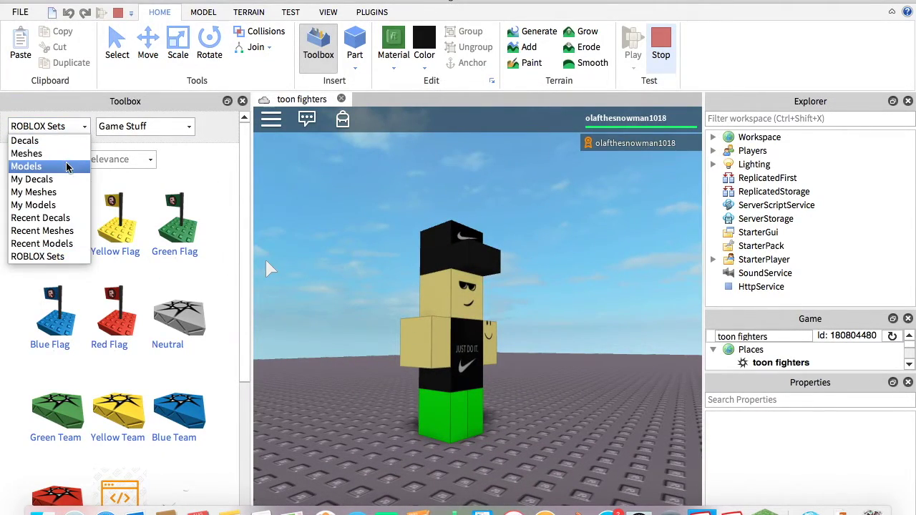
left_click(266, 269)
right_click_drag(570, 191, 523, 263)
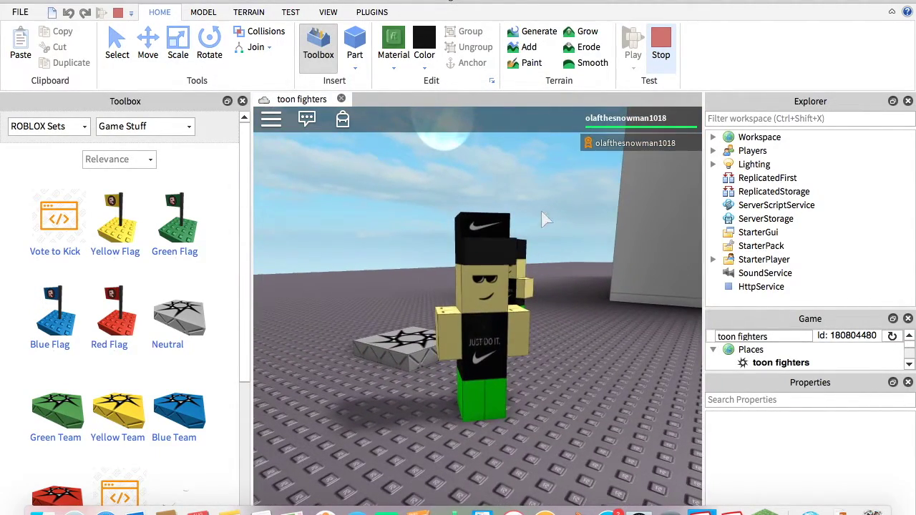